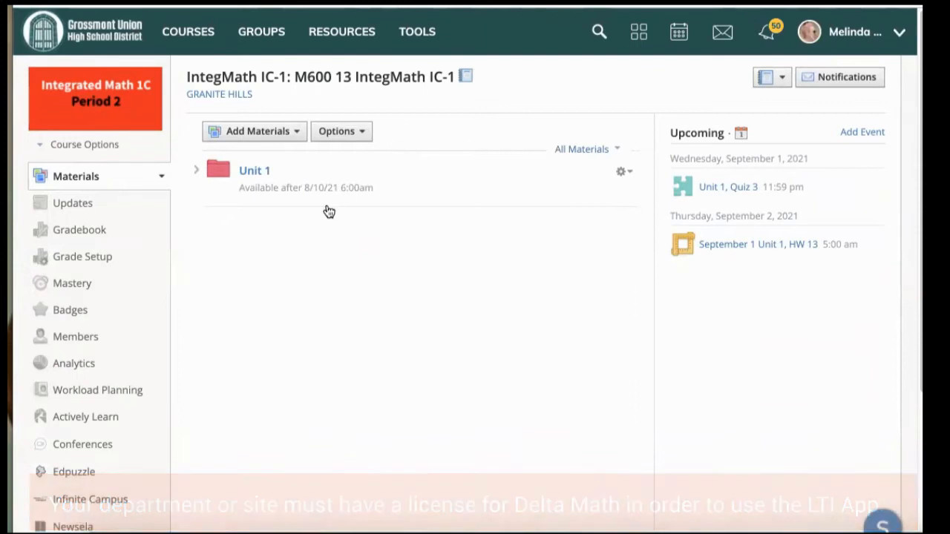
# Start adding an external tool to the course materials and choose DeltaMath as its tool provider.
pyautogui.click(285, 207)
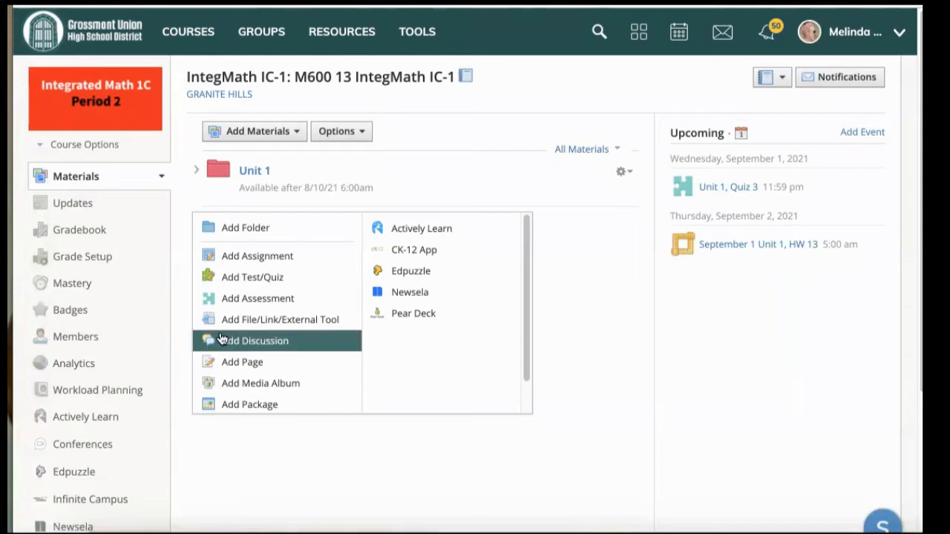
pyautogui.click(267, 326)
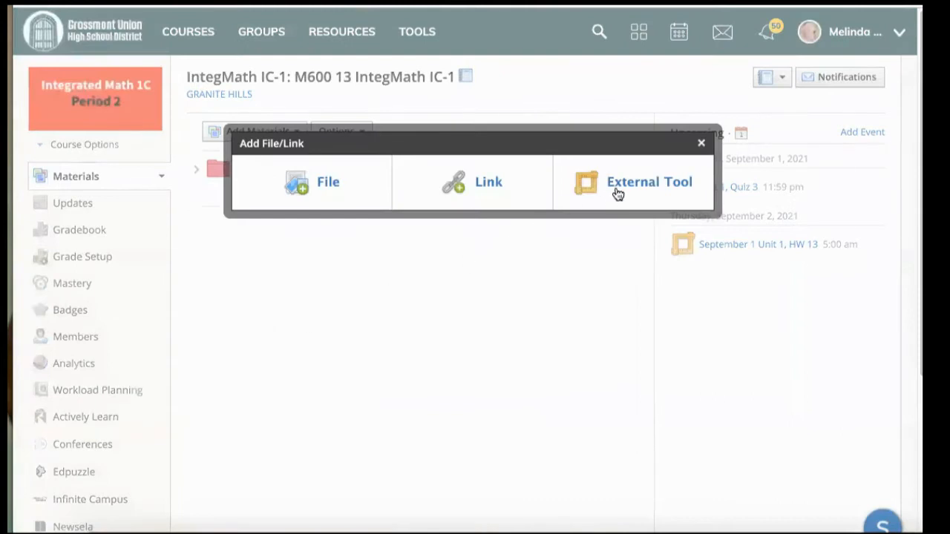
pyautogui.click(626, 187)
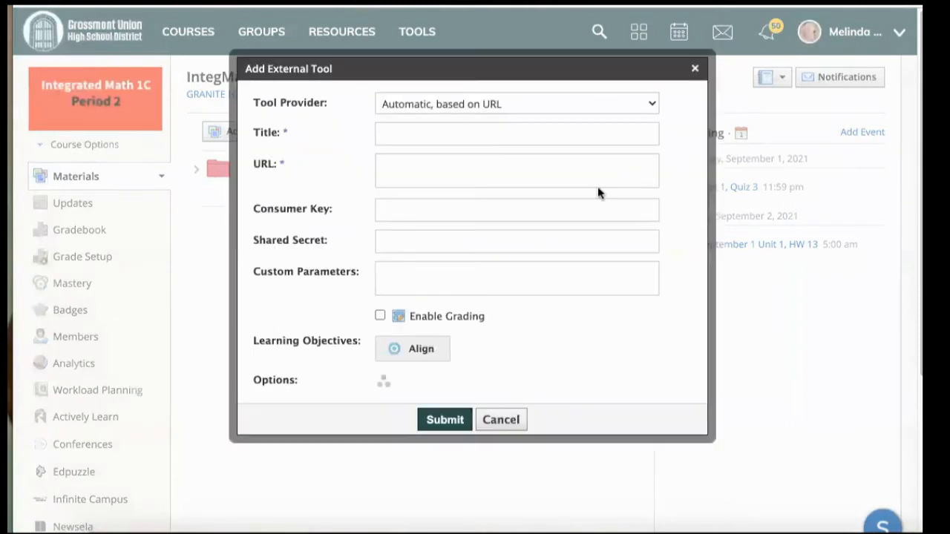
pyautogui.click(579, 106)
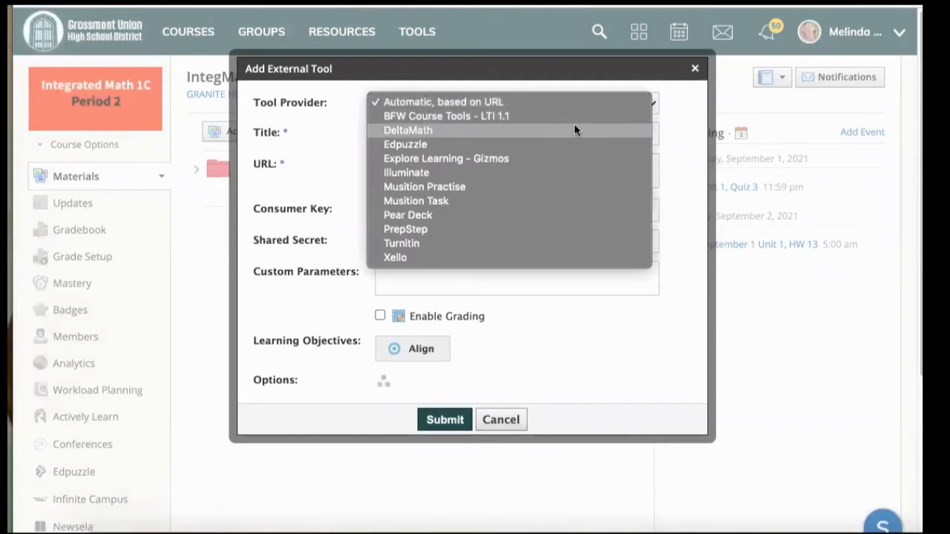
pyautogui.click(574, 128)
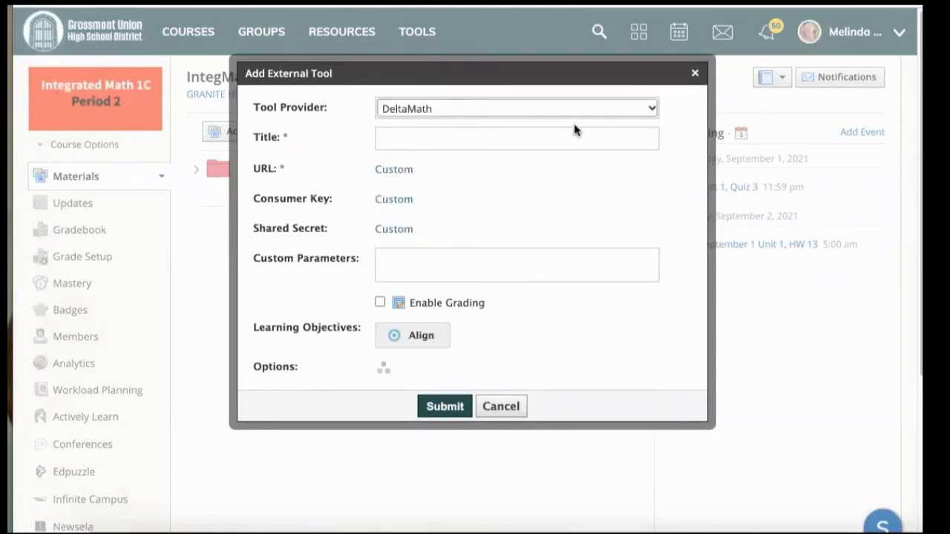
# Title the DeltaMath external tool "September 2".
pyautogui.click(537, 135)
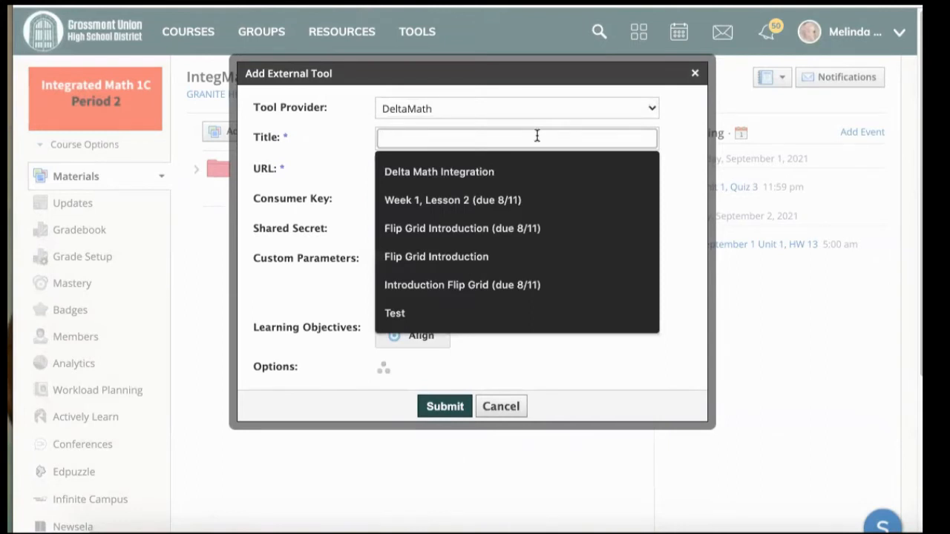
pyautogui.write('Se')
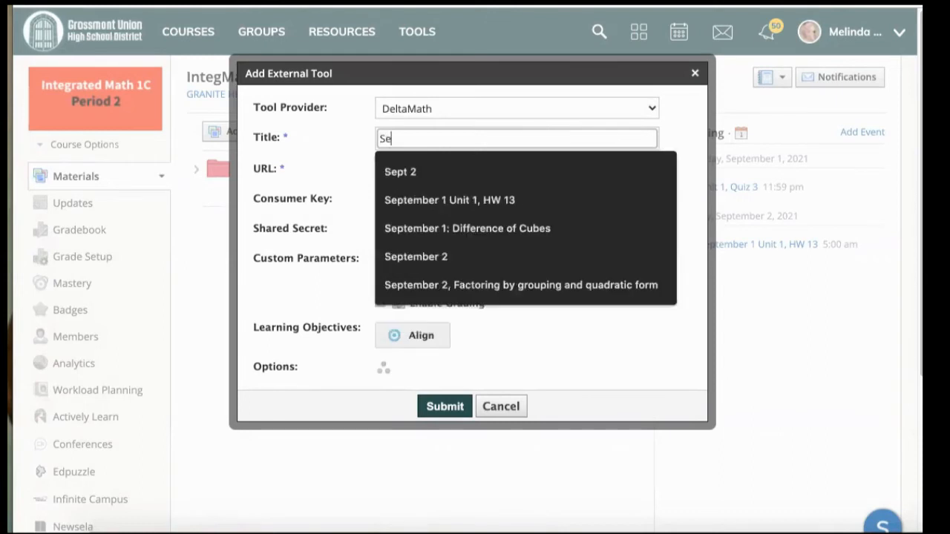
pyautogui.write('ptember')
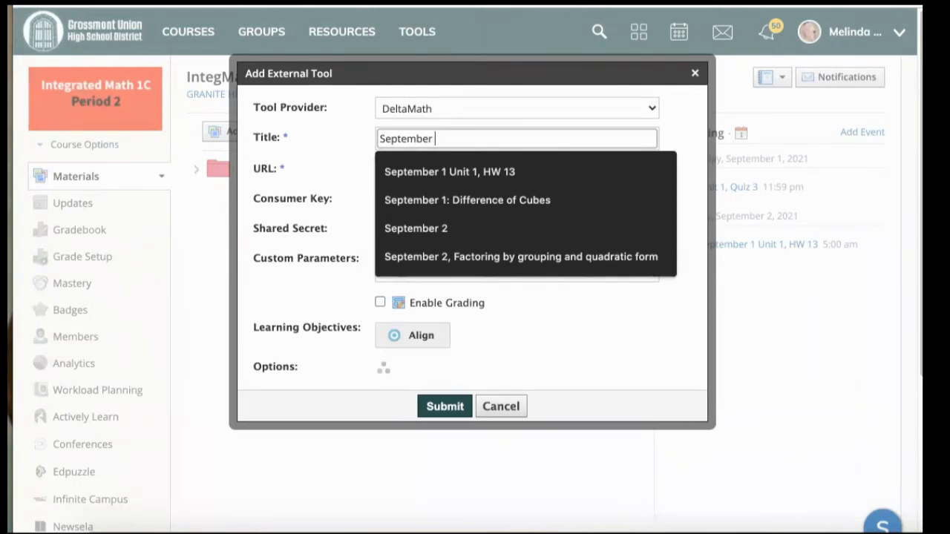
pyautogui.write('2')
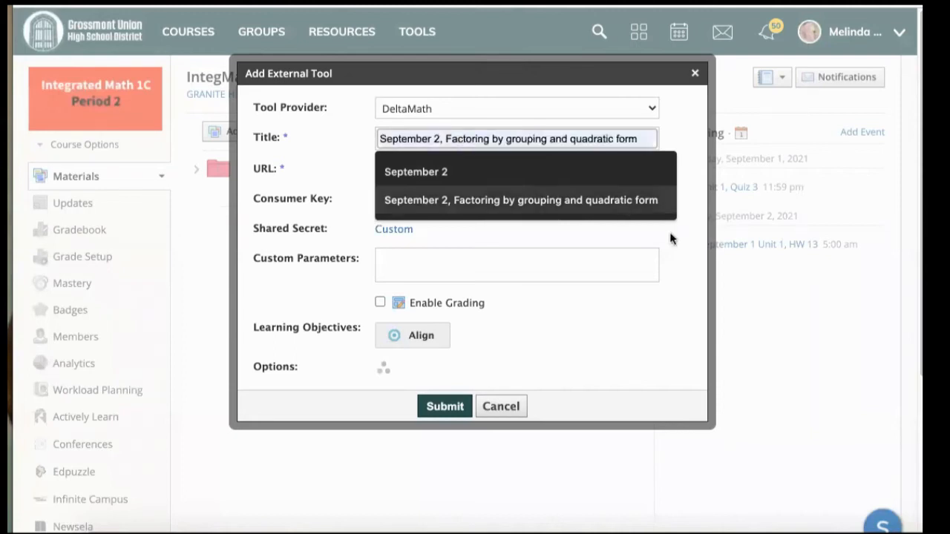
pyautogui.click(631, 257)
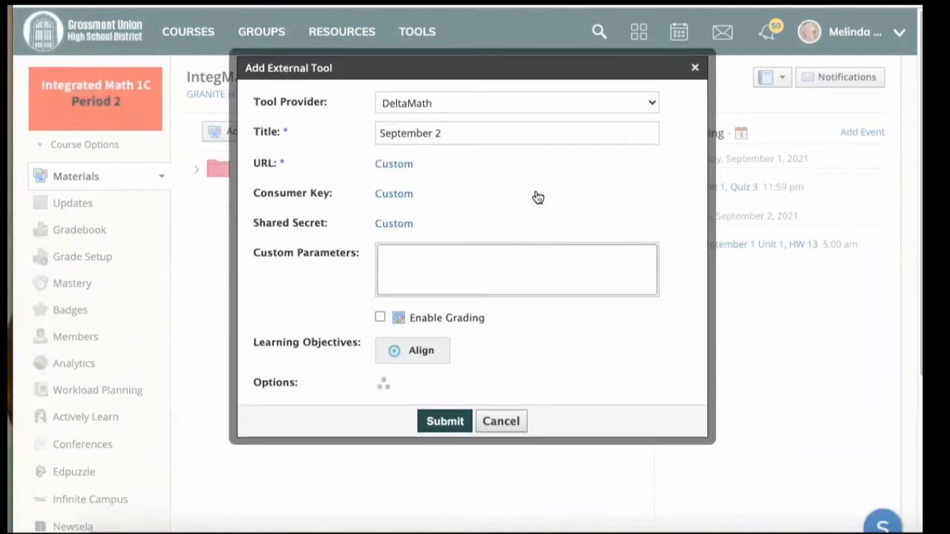
# Enable grading for the external tool and set it to 10 points.
pyautogui.click(380, 319)
pyautogui.click(380, 318)
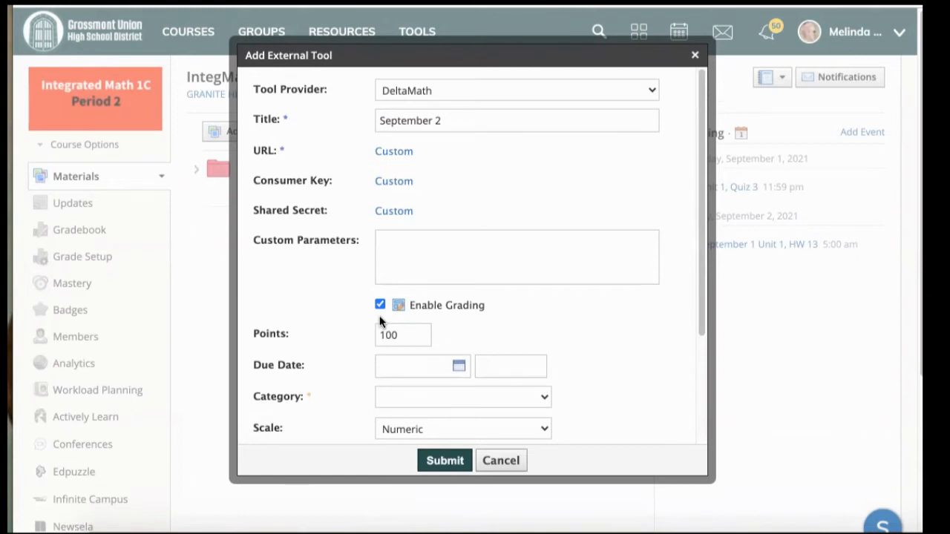
pyautogui.click(420, 334)
pyautogui.press('BackSpace')
pyautogui.scroll(-2, 477, 325)
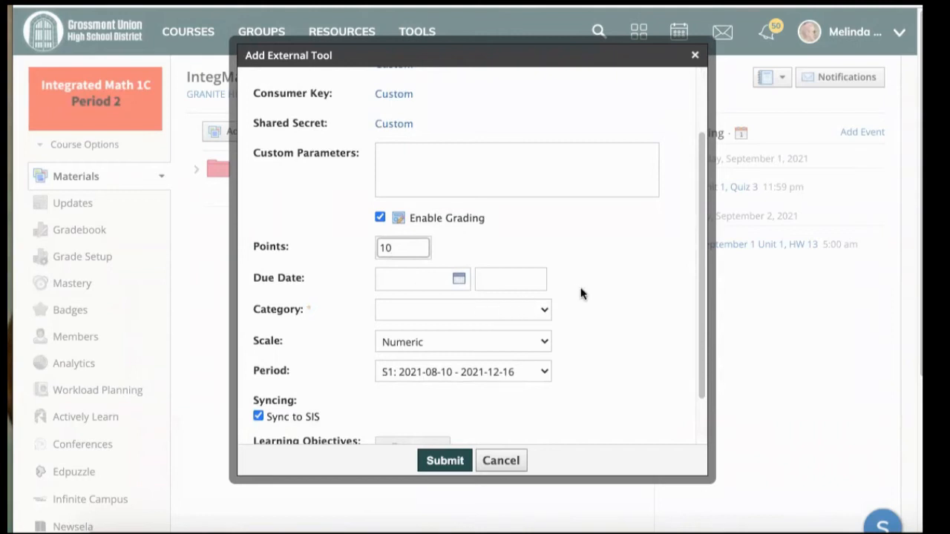
# Set the due date to 9/03/21 and the category to Homework, and submit the external tool.
pyautogui.click(460, 283)
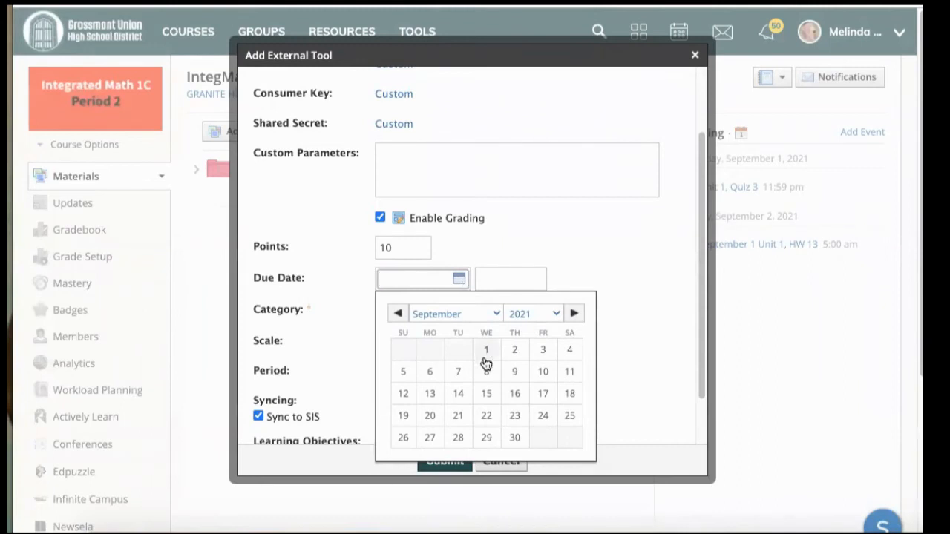
pyautogui.click(539, 354)
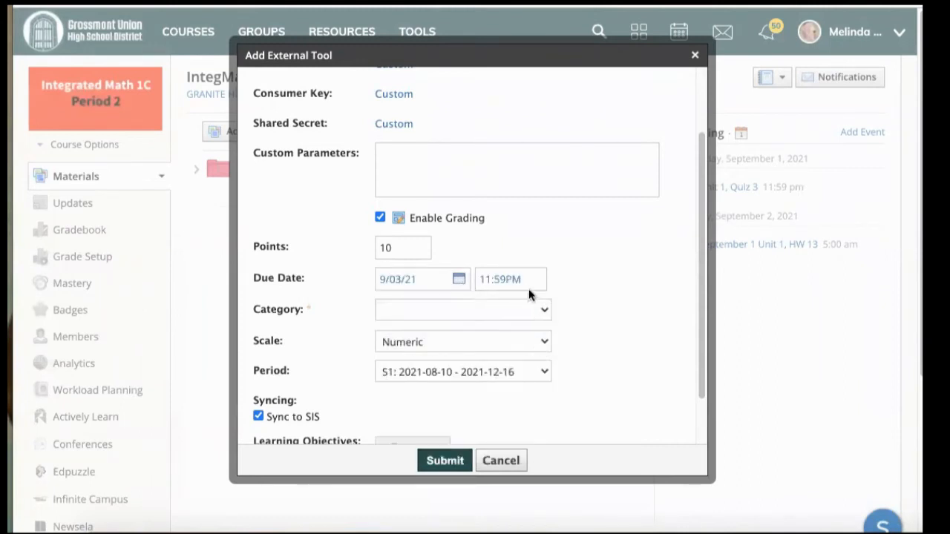
pyautogui.click(466, 306)
pyautogui.click(459, 338)
pyautogui.scroll(-1, 588, 346)
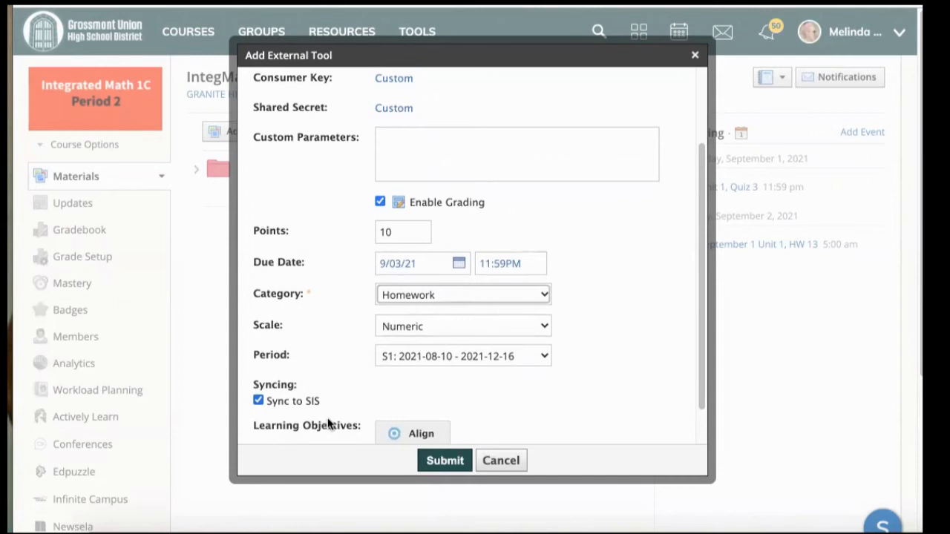
pyautogui.click(434, 460)
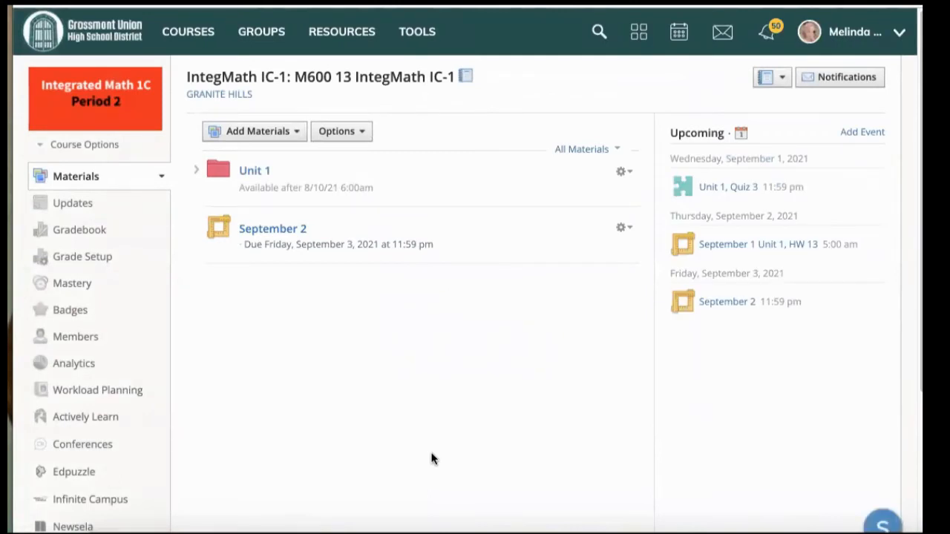
# Open the September 2 item, start a new standard DeltaMath assignment and go to its skills settings.
pyautogui.click(269, 235)
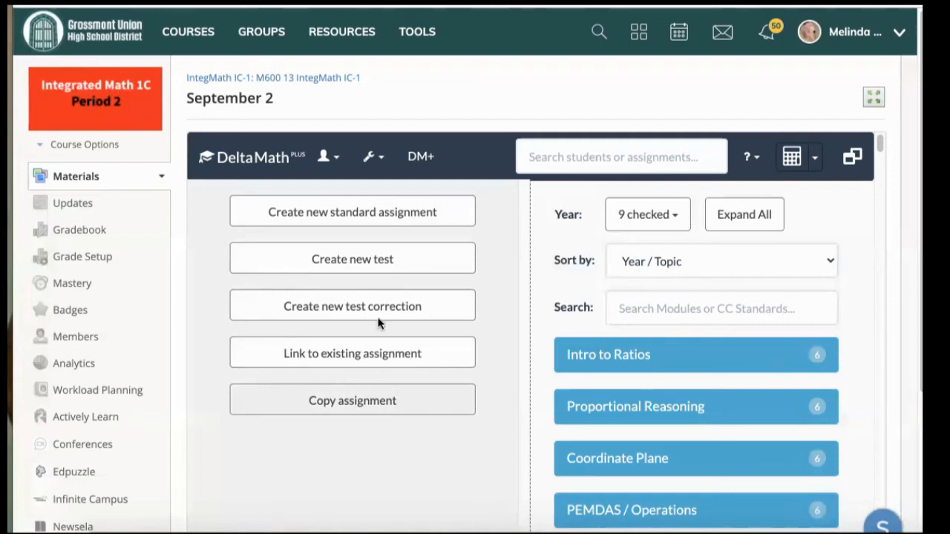
pyautogui.click(390, 219)
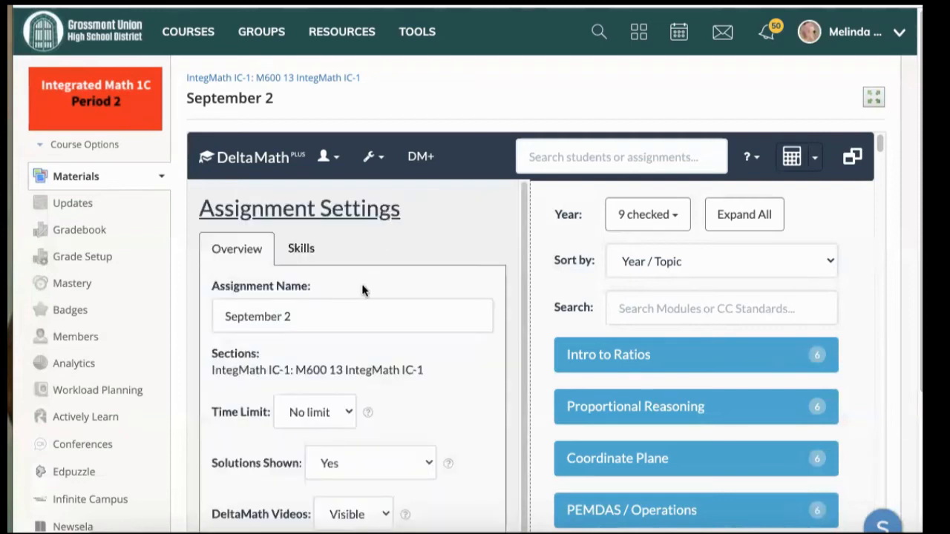
pyautogui.click(341, 312)
pyautogui.scroll(-1, 338, 312)
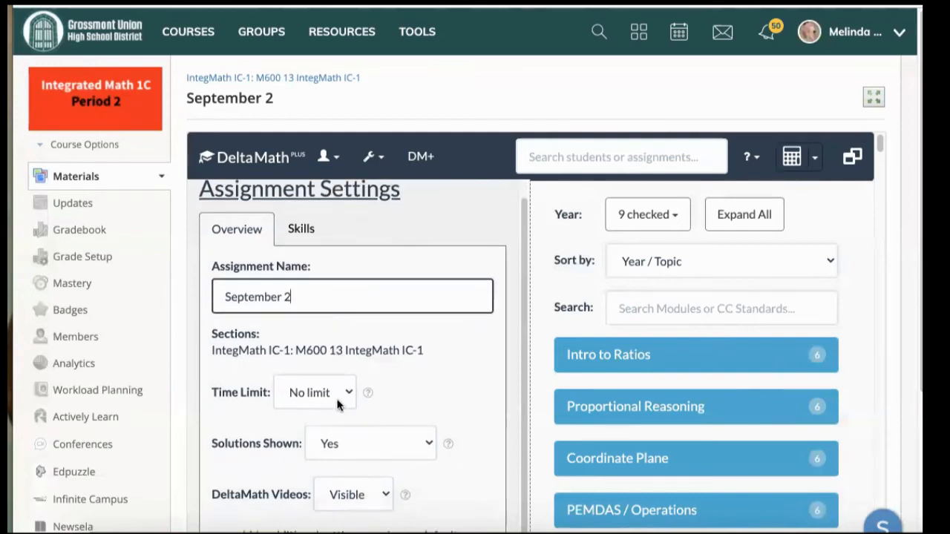
pyautogui.click(305, 229)
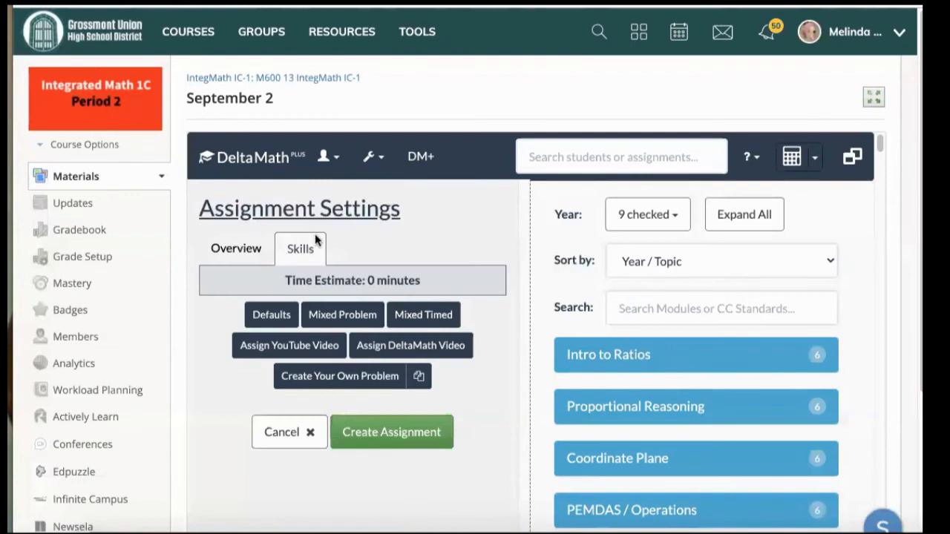
# Search the DeltaMath modules for "factoring" and preview a Multi-step Factoring problem.
pyautogui.click(690, 308)
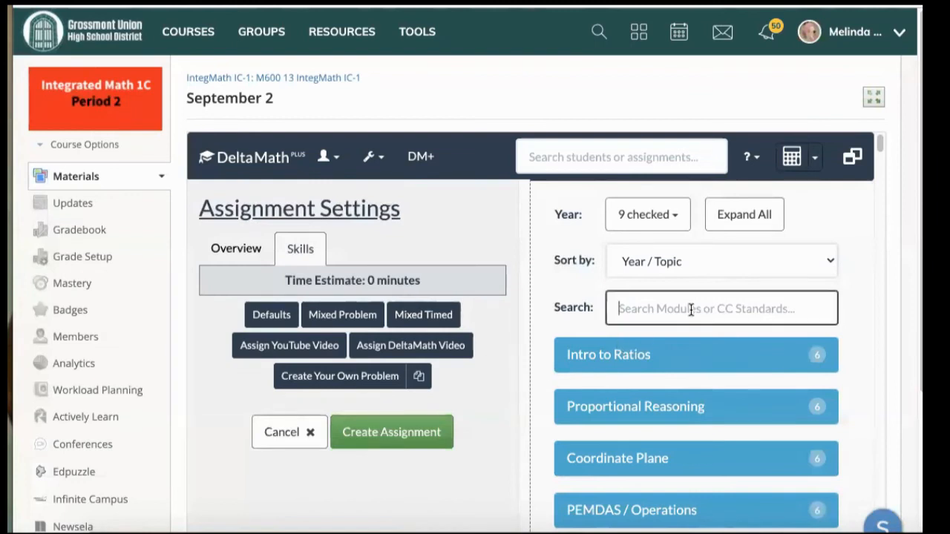
pyautogui.write('factoring')
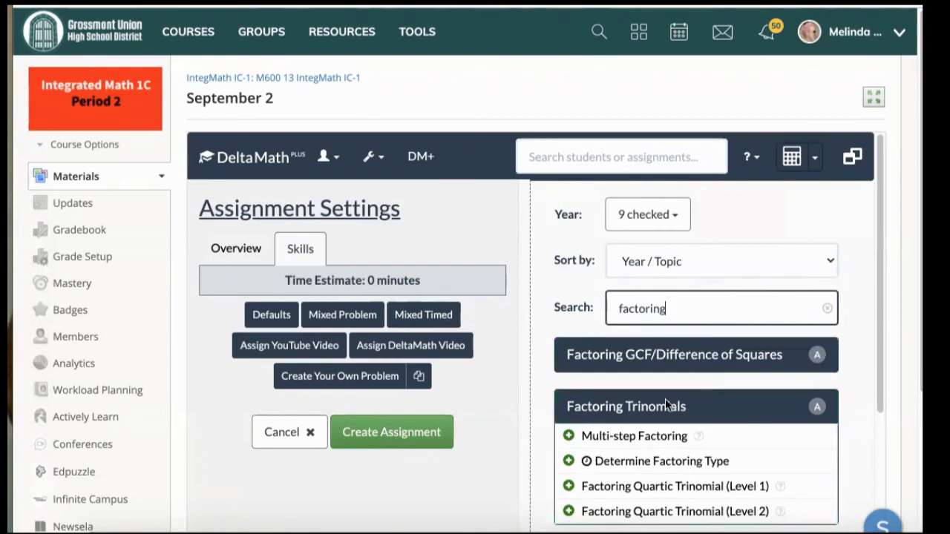
pyautogui.click(648, 441)
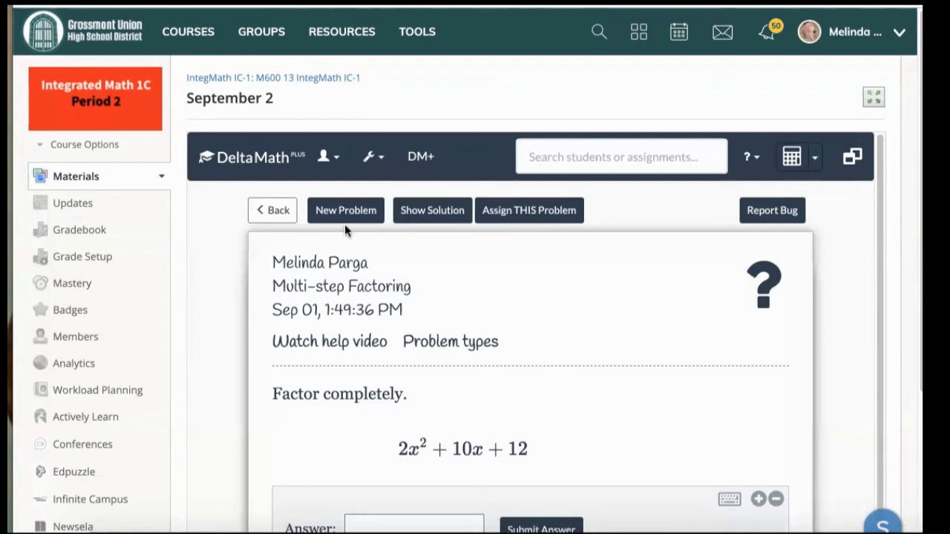
pyautogui.click(281, 214)
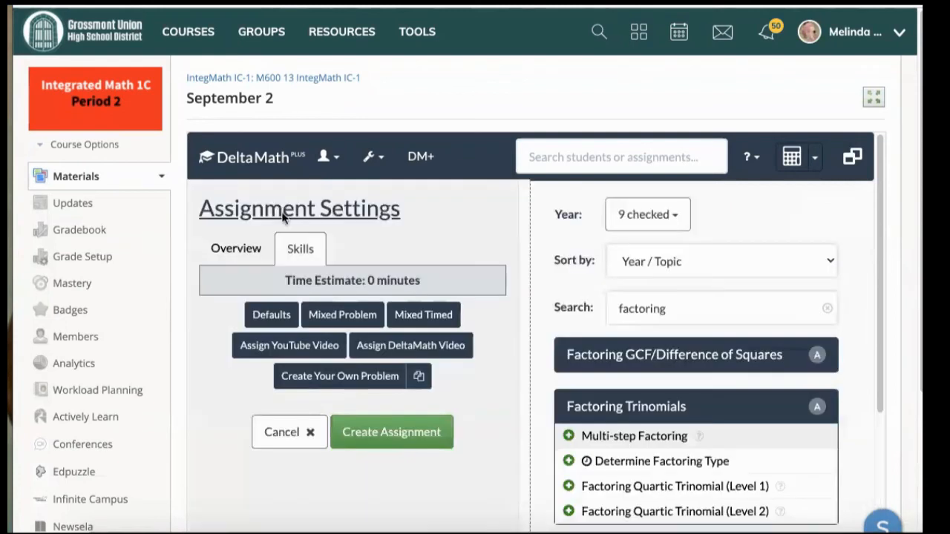
# Add the Multi-step Factoring skill with 3 required problems and create the assignment.
pyautogui.click(568, 437)
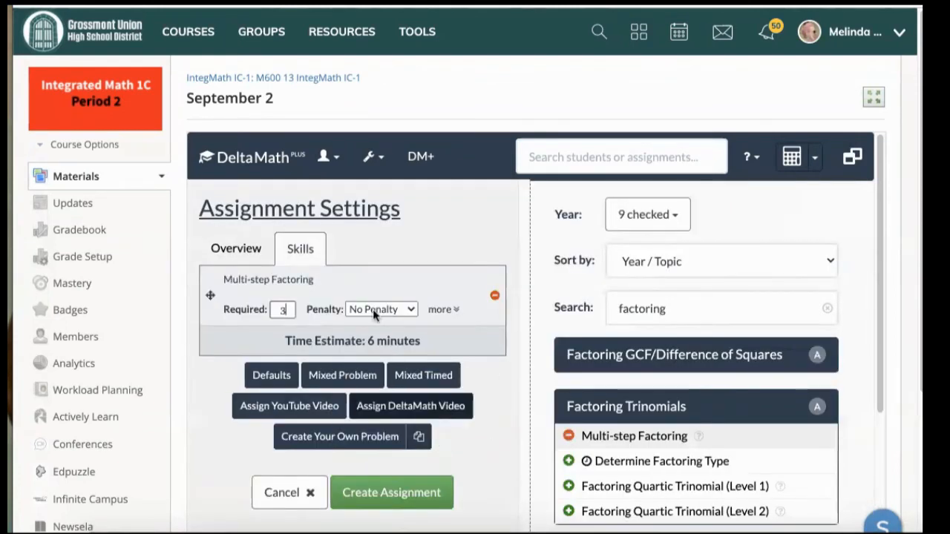
pyautogui.click(427, 495)
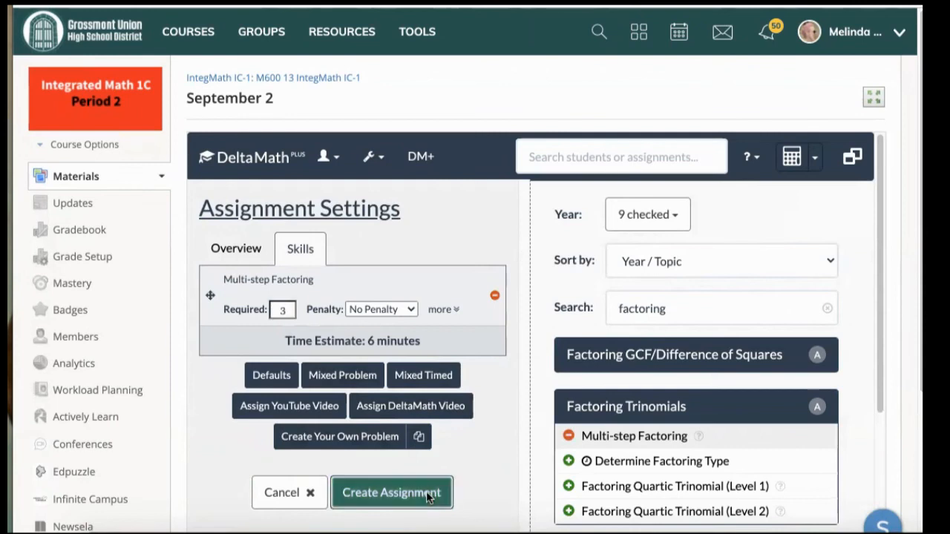
pyautogui.click(729, 284)
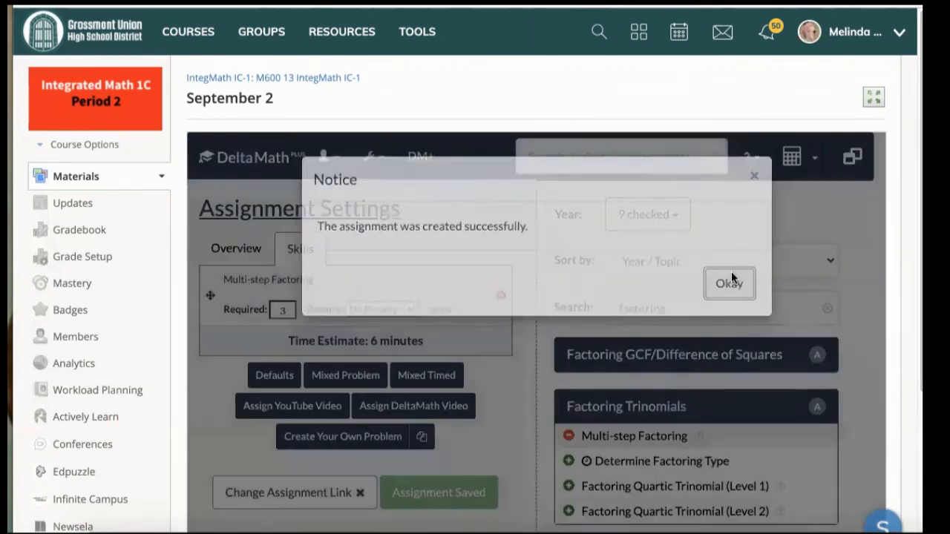